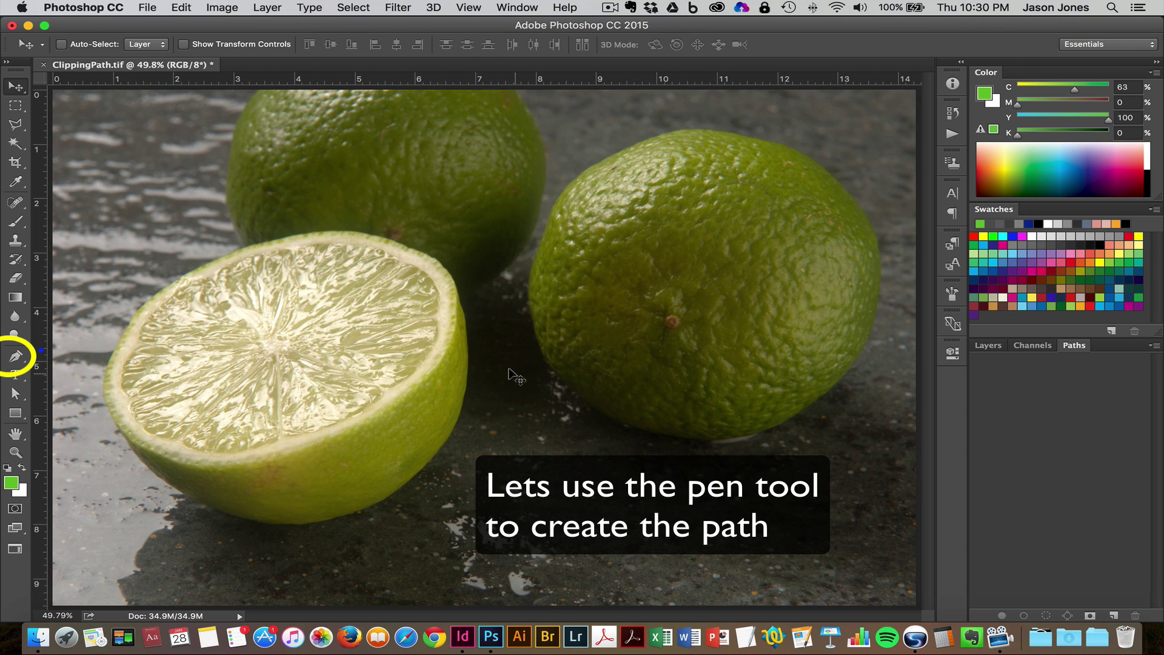
Switch to the Pen tool to draw vector paths on ClippingPath.tif
{"action": "key", "text": "p"}
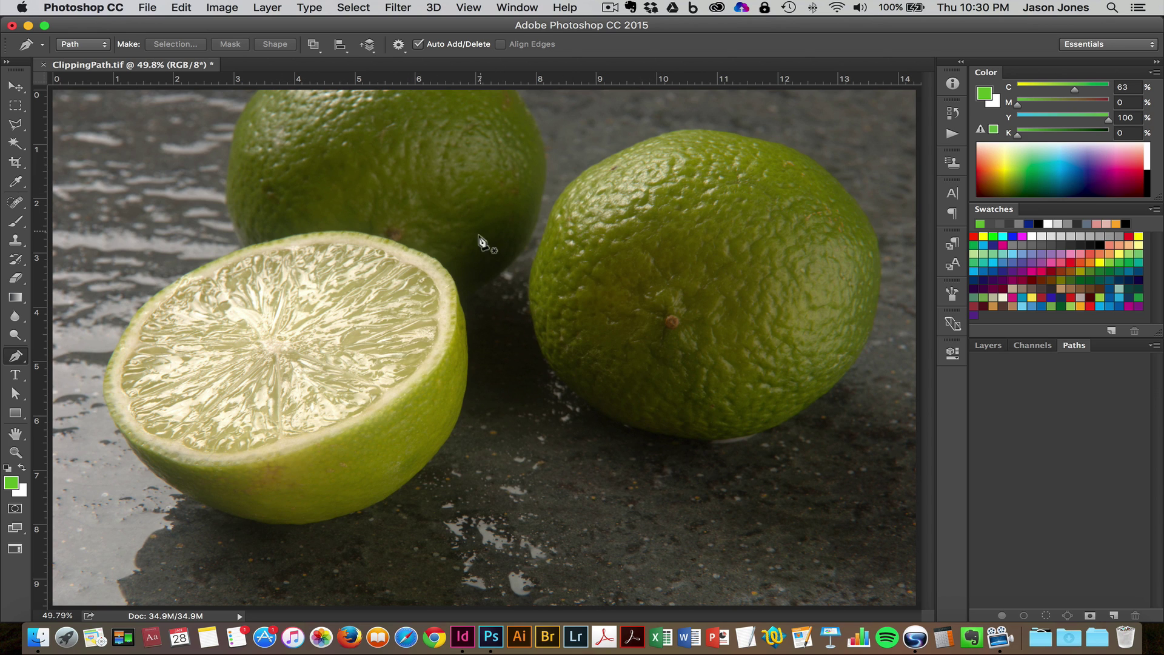
Trace curved anchor points around the lime half's rind into a closed Work Path
{"action": "left_click", "coordinate": [431, 256]}
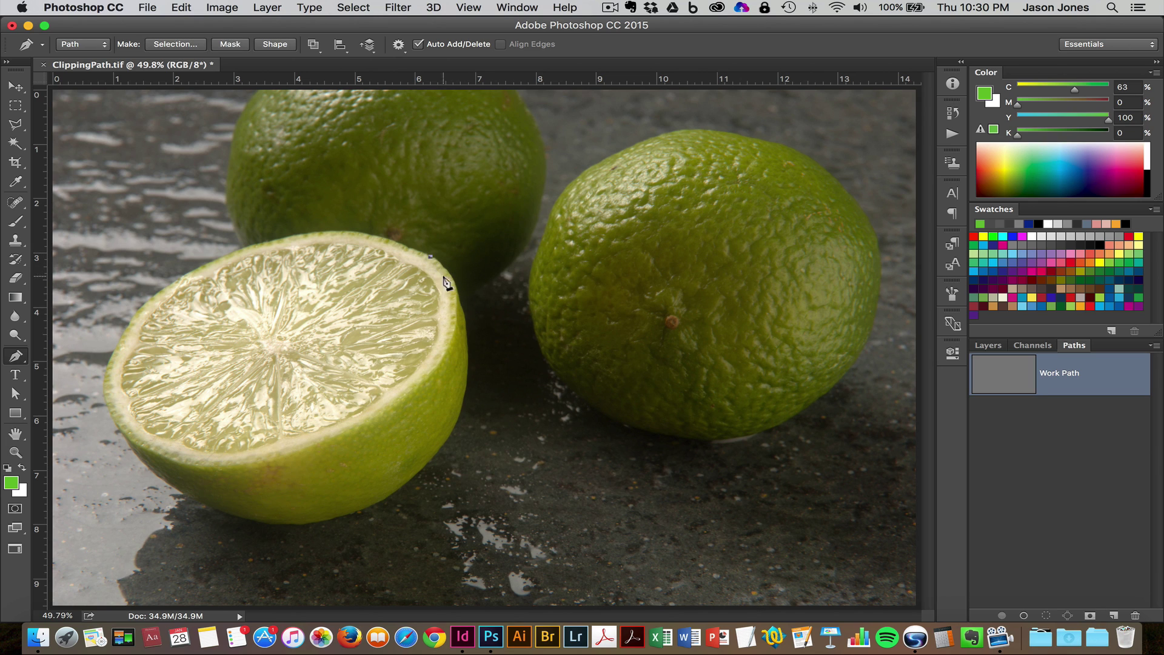
{"action": "left_click_drag", "start_coordinate": [456, 298], "coordinate": [457, 319]}
{"action": "left_click_drag", "start_coordinate": [464, 389], "coordinate": [460, 402]}
{"action": "left_click_drag", "start_coordinate": [429, 458], "coordinate": [413, 474]}
{"action": "left_click_drag", "start_coordinate": [338, 514], "coordinate": [313, 519]}
{"action": "left_click_drag", "start_coordinate": [242, 517], "coordinate": [119, 425]}
{"action": "left_click_drag", "start_coordinate": [109, 365], "coordinate": [112, 349]}
{"action": "left_click_drag", "start_coordinate": [162, 290], "coordinate": [177, 277]}
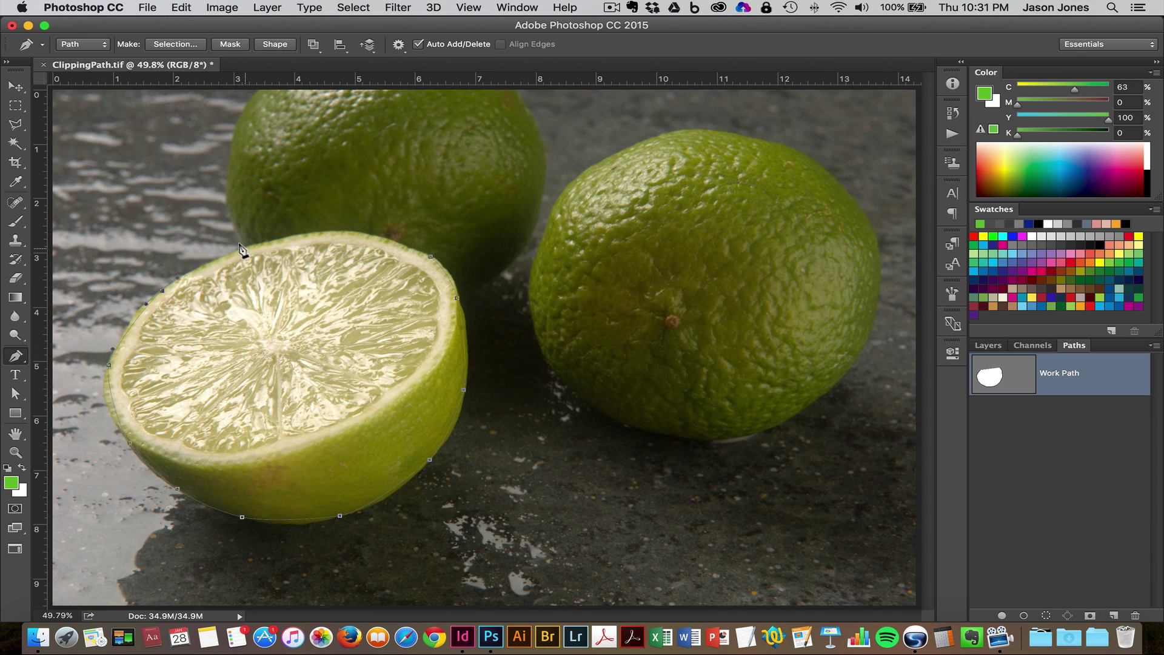
{"action": "left_click_drag", "start_coordinate": [245, 249], "coordinate": [369, 234]}
{"action": "left_click", "coordinate": [393, 241]}
Zoom in with Direct Selection and reshape the path's curve along the lime's bottom edge
{"action": "left_click", "coordinate": [17, 395]}
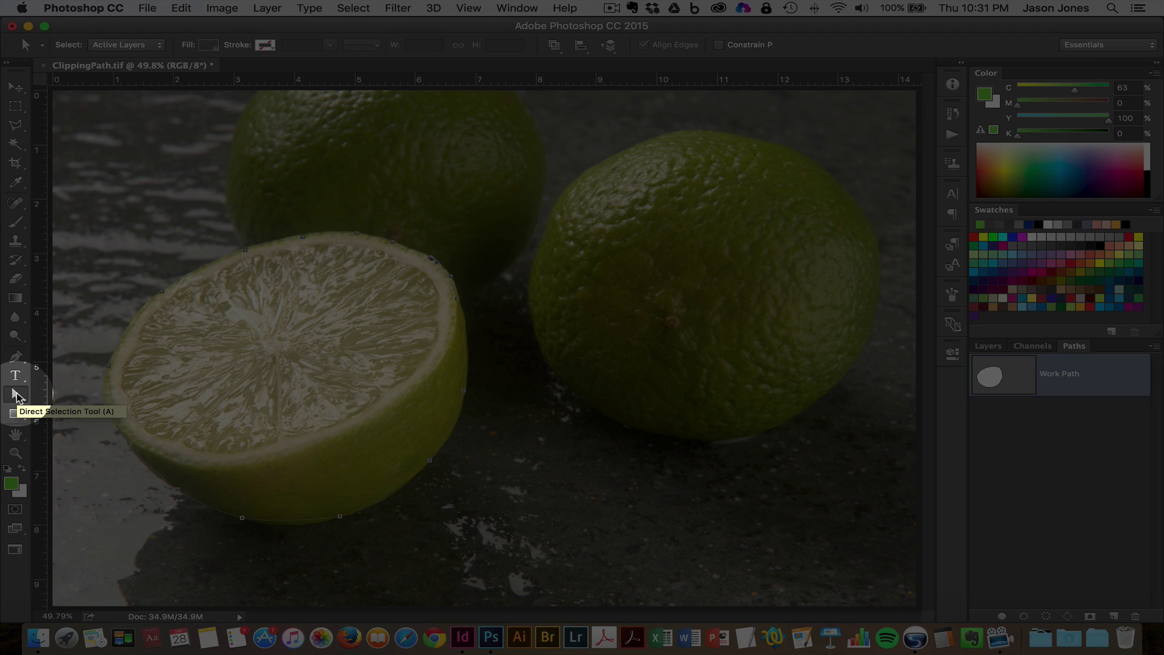
{"action": "key", "text": "super+plus"}
{"action": "key", "text": "super+plus"}
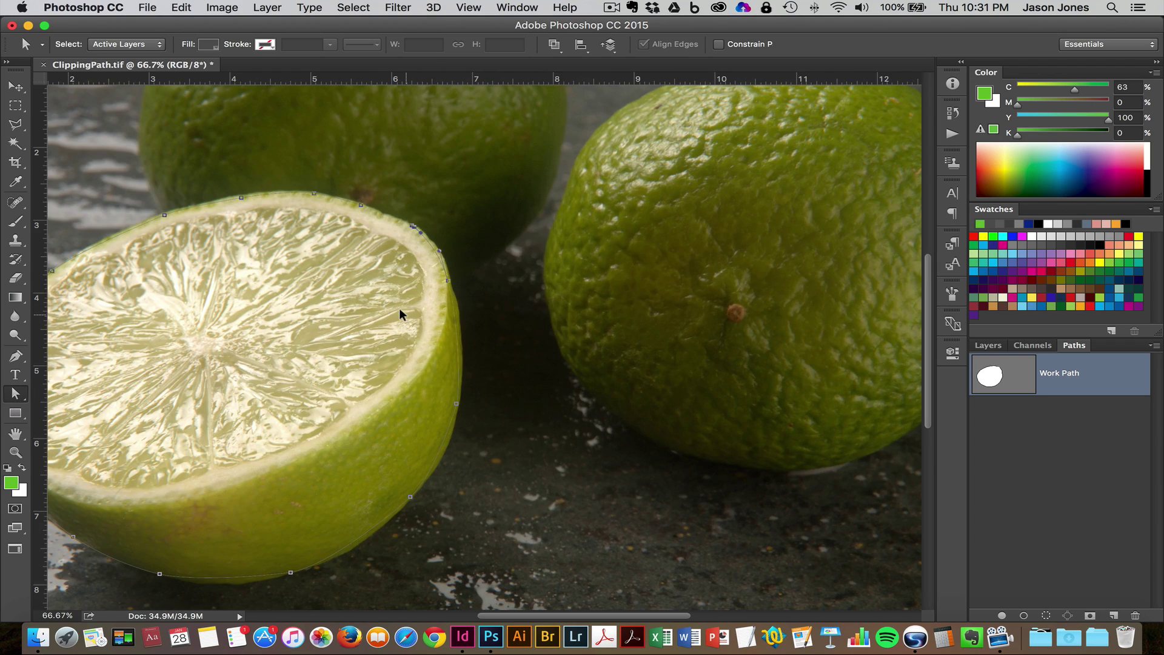
{"action": "scroll", "coordinate": [425, 327], "scroll_direction": "down", "scroll_amount": 5}
{"action": "scroll", "coordinate": [425, 327], "scroll_direction": "left", "scroll_amount": 4}
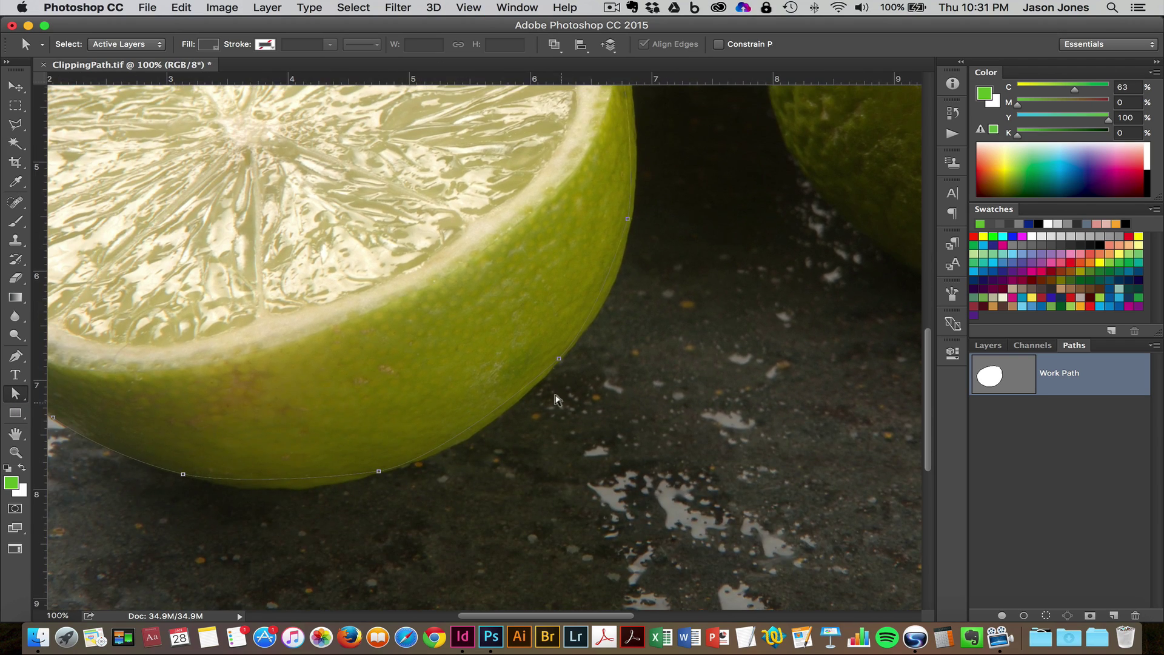
{"action": "left_click", "coordinate": [551, 367]}
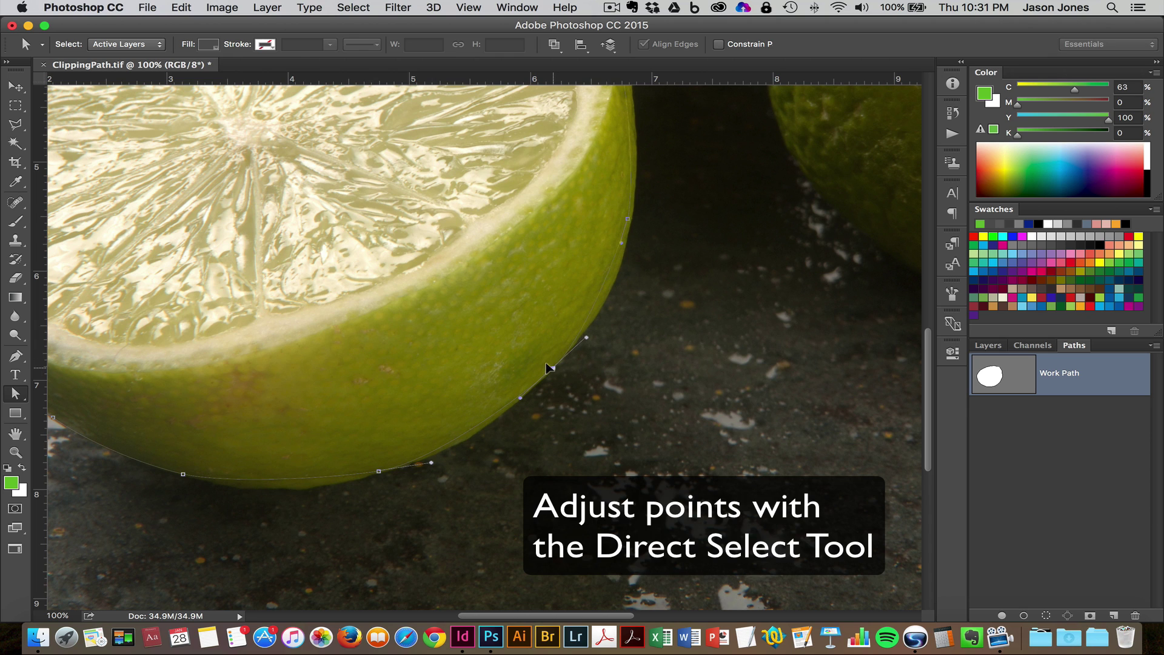
{"action": "left_click", "coordinate": [372, 473]}
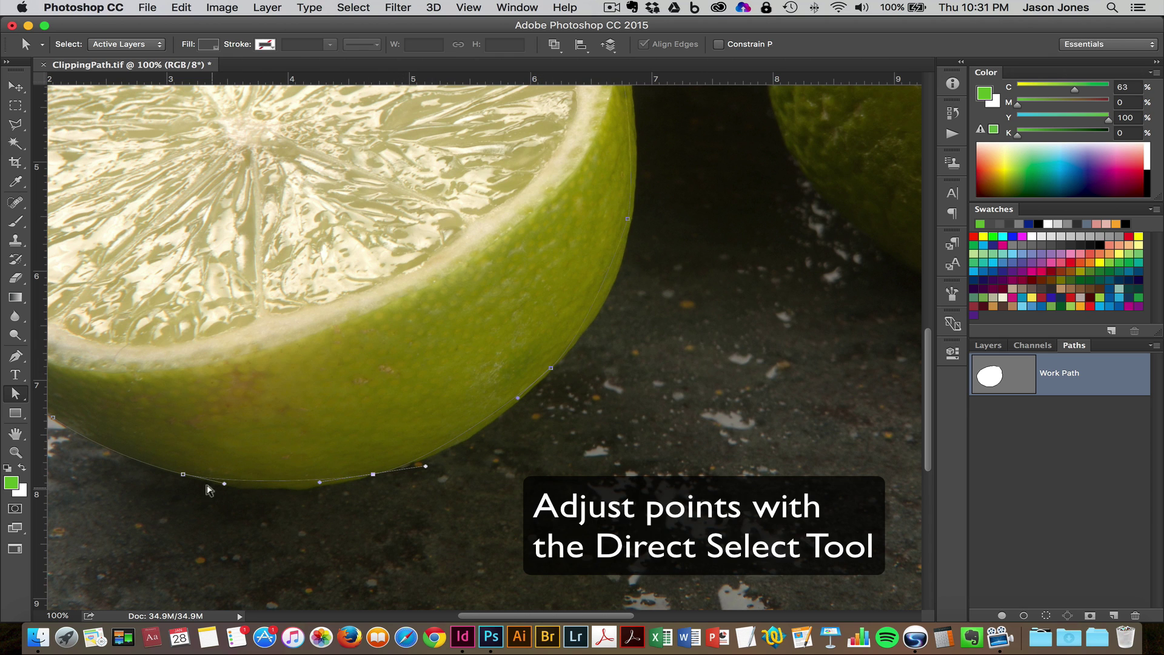
{"action": "left_click", "coordinate": [253, 490]}
{"action": "left_click", "coordinate": [188, 475]}
{"action": "left_click_drag", "start_coordinate": [181, 474], "coordinate": [284, 497]}
Adjust the path curve along the lime's left rim, then zoom out to the whole lime
{"action": "scroll", "coordinate": [212, 270], "scroll_direction": "up", "scroll_amount": 5}
{"action": "scroll", "coordinate": [212, 270], "scroll_direction": "left", "scroll_amount": 10}
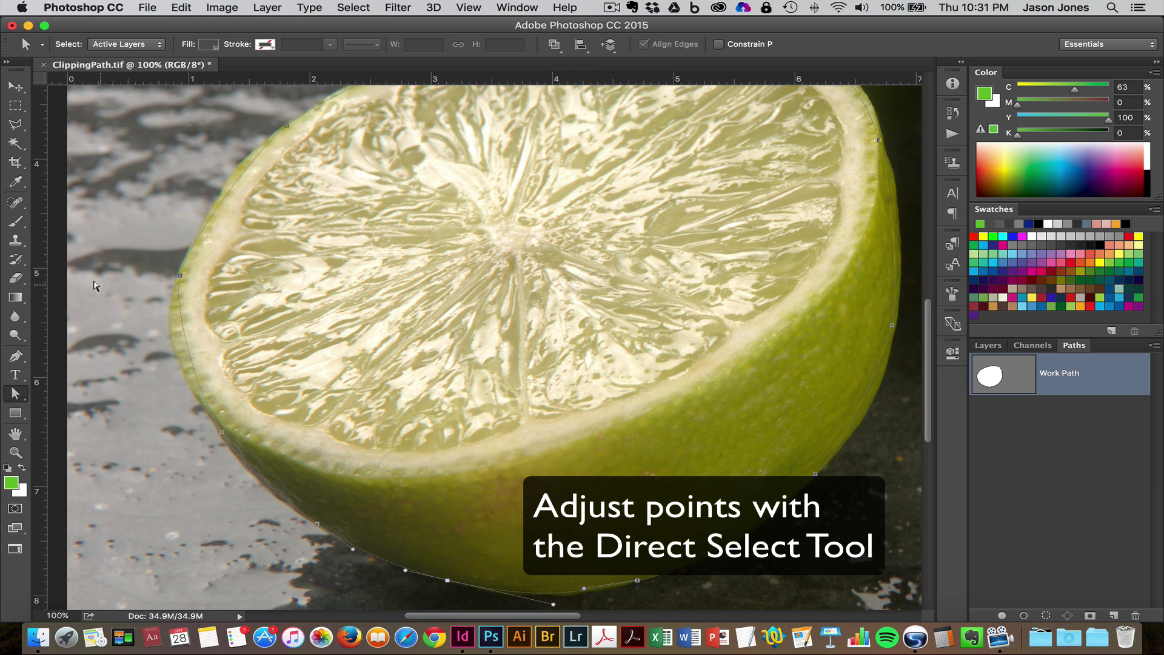
{"action": "left_click", "coordinate": [180, 276]}
{"action": "left_click_drag", "start_coordinate": [168, 306], "coordinate": [158, 321]}
{"action": "scroll", "coordinate": [200, 230], "scroll_direction": "up", "scroll_amount": 5}
{"action": "scroll", "coordinate": [200, 230], "scroll_direction": "right", "scroll_amount": 4}
{"action": "left_click", "coordinate": [178, 245]}
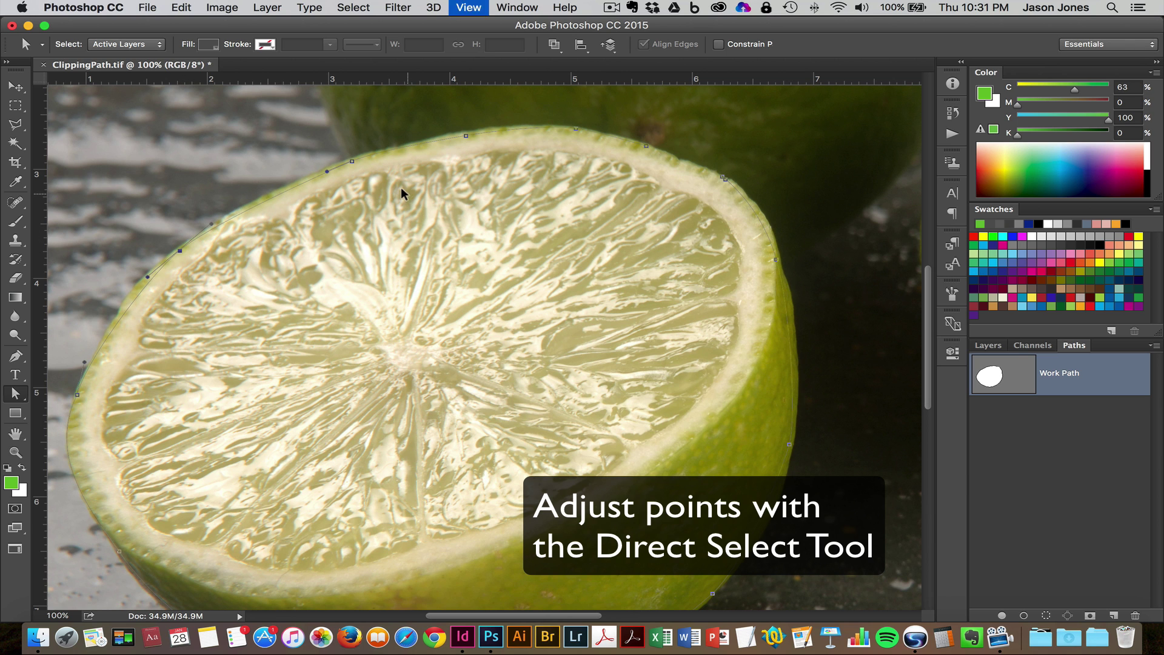
{"action": "key", "text": "super+minus"}
{"action": "left_click_drag", "start_coordinate": [555, 290], "coordinate": [457, 257]}
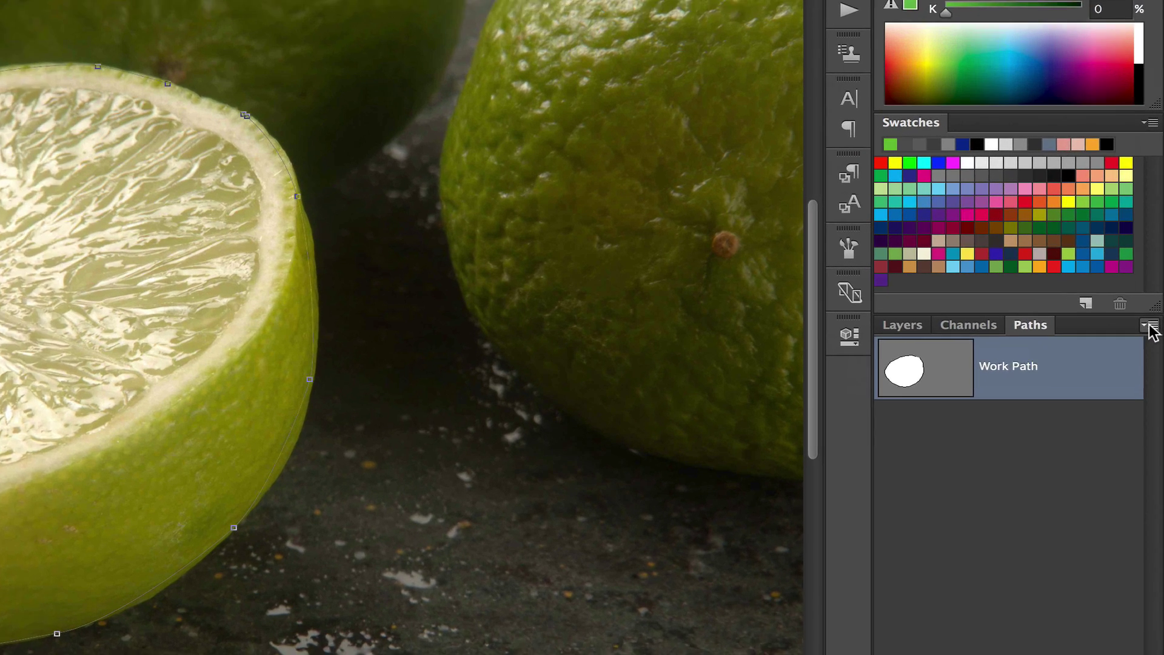
Save the Work Path from the Paths panel menu under the name 'lime'
{"action": "left_click", "coordinate": [1155, 346]}
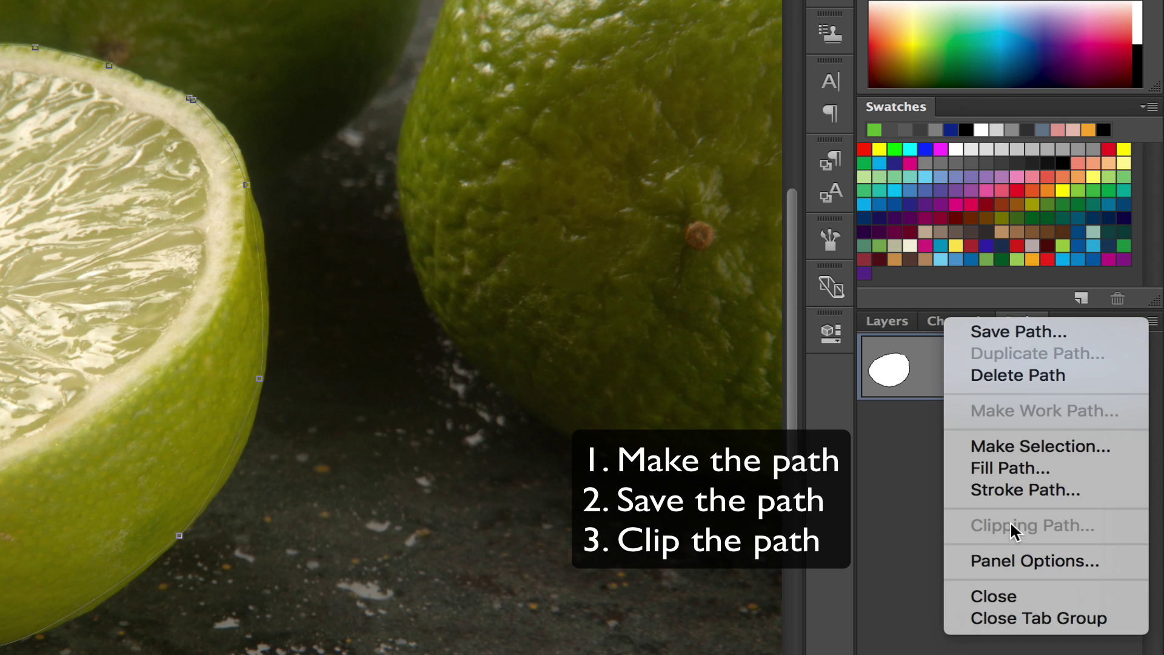
{"action": "left_click", "coordinate": [1021, 331]}
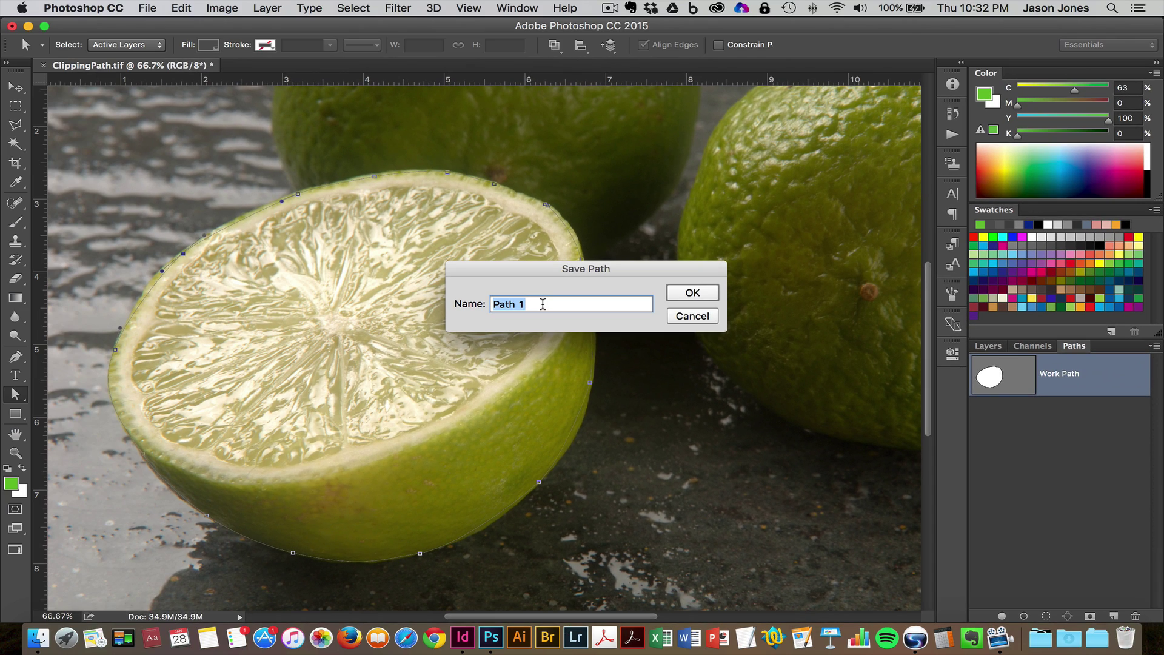
{"action": "key", "text": "BackSpace"}
{"action": "type", "text": "lime"}
{"action": "left_click", "coordinate": [693, 293]}
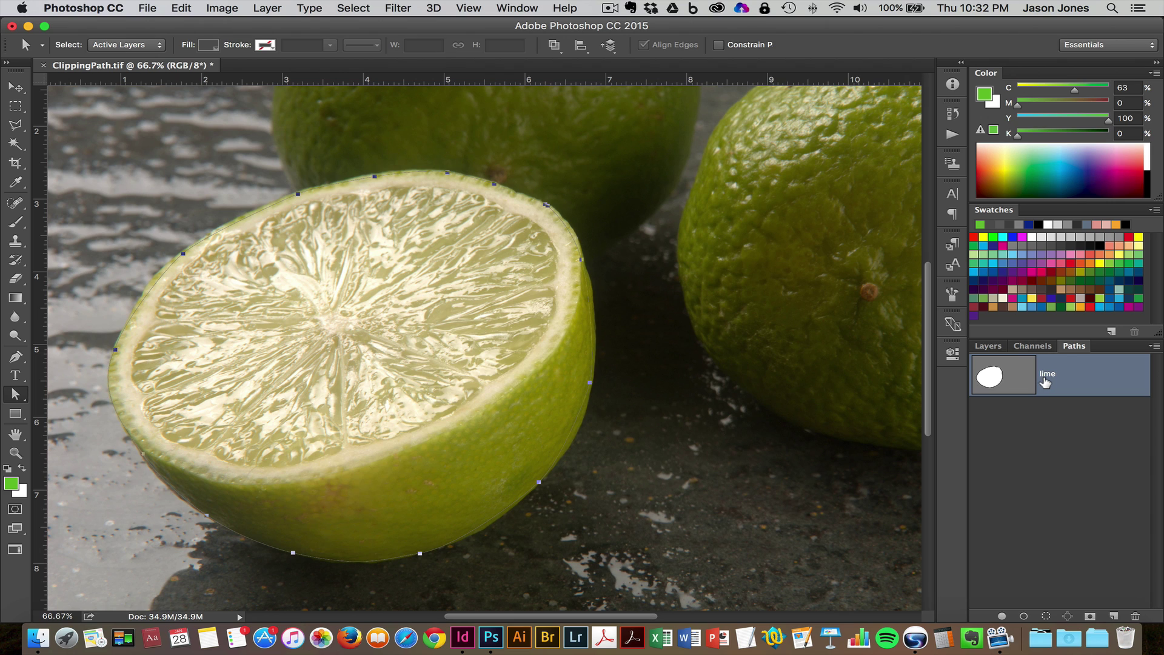
Set 'lime' as the image's clipping path via the Paths panel's Clipping Path option
{"action": "left_click", "coordinate": [1156, 351]}
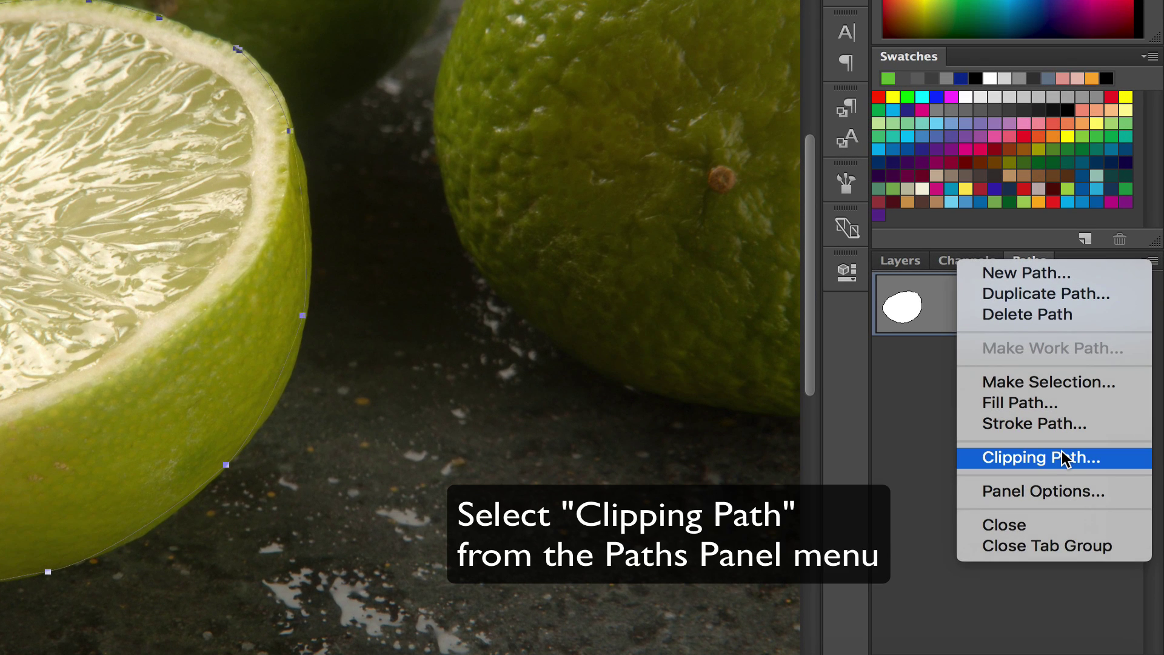
{"action": "left_click", "coordinate": [1115, 460]}
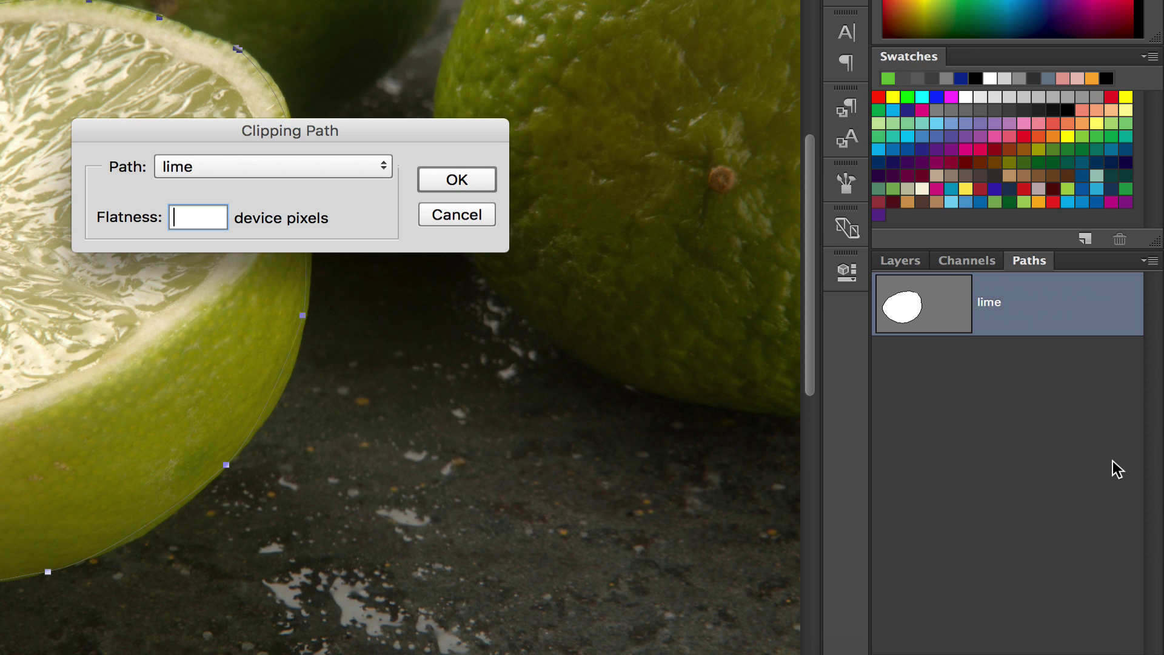
{"action": "left_click", "coordinate": [352, 175]}
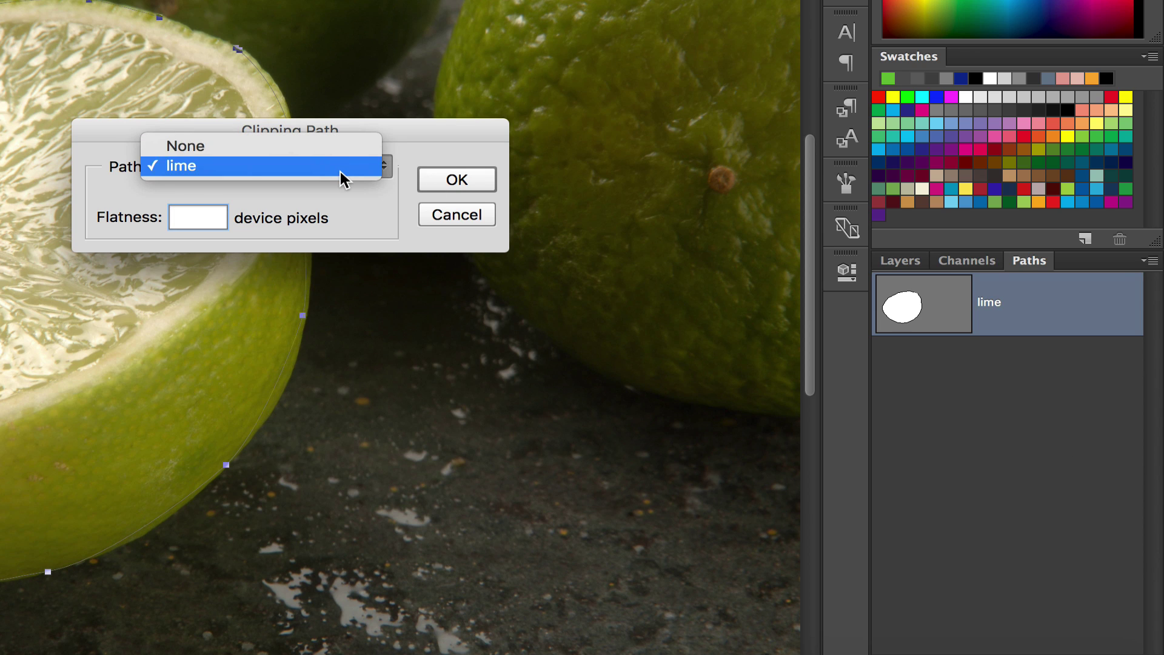
{"action": "left_click", "coordinate": [340, 171]}
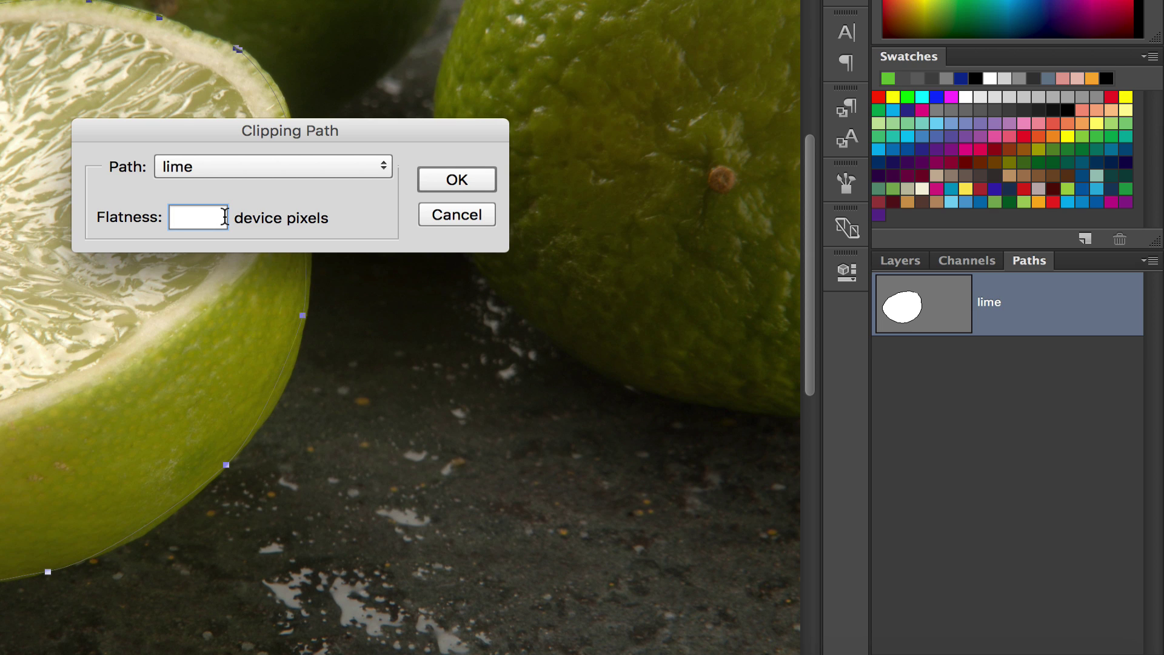
{"action": "left_click", "coordinate": [459, 179]}
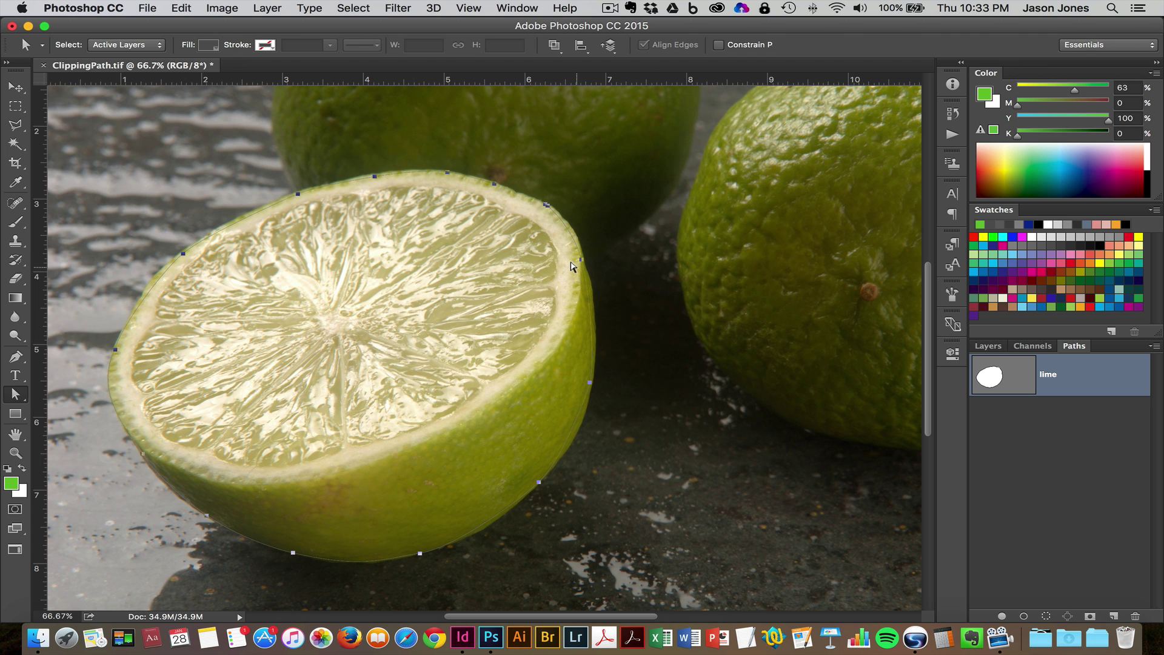
Save As ClippingPath.tif with LZW compression, replacing the existing file
{"action": "left_click", "coordinate": [149, 8]}
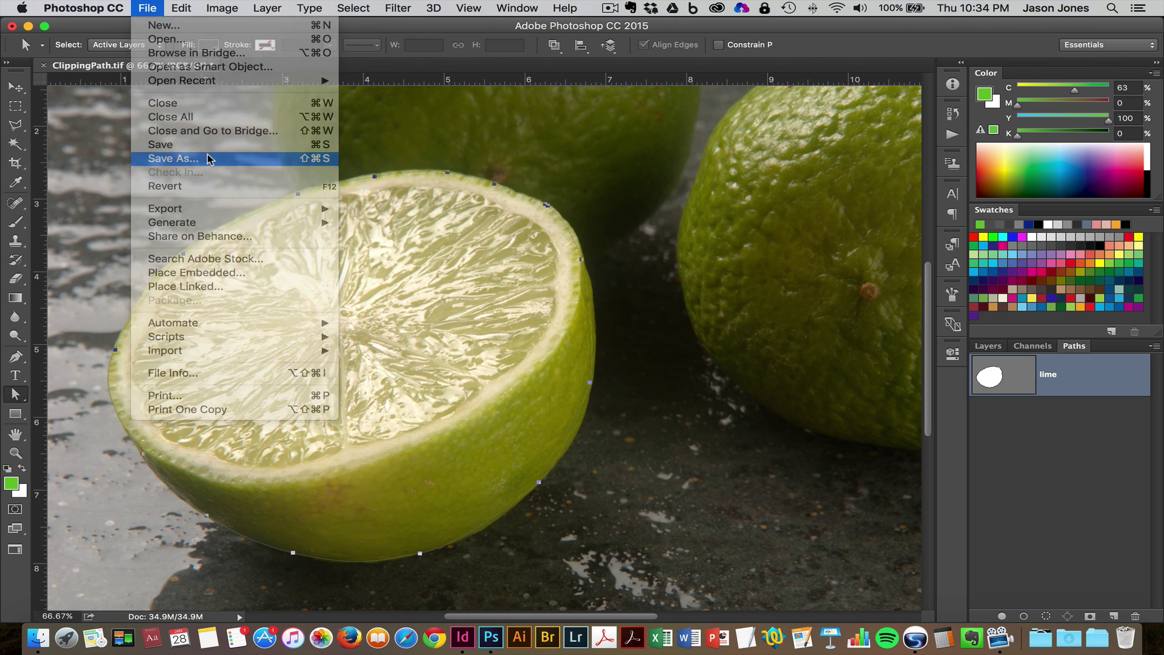
{"action": "left_click", "coordinate": [208, 159]}
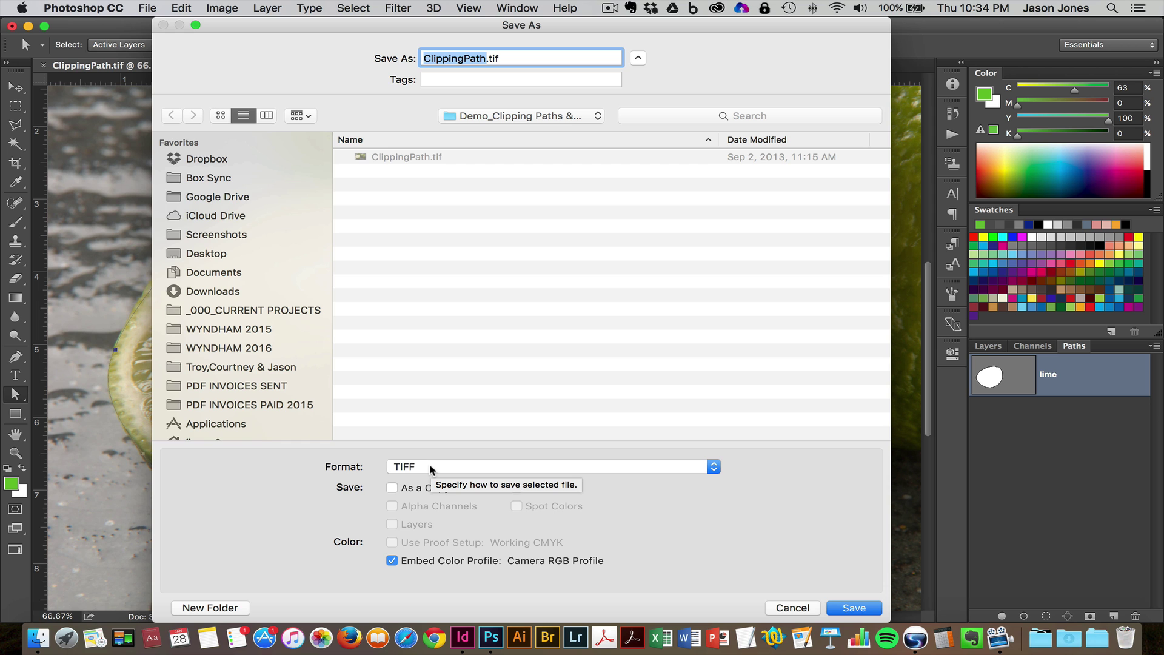
{"action": "left_click", "coordinate": [852, 608]}
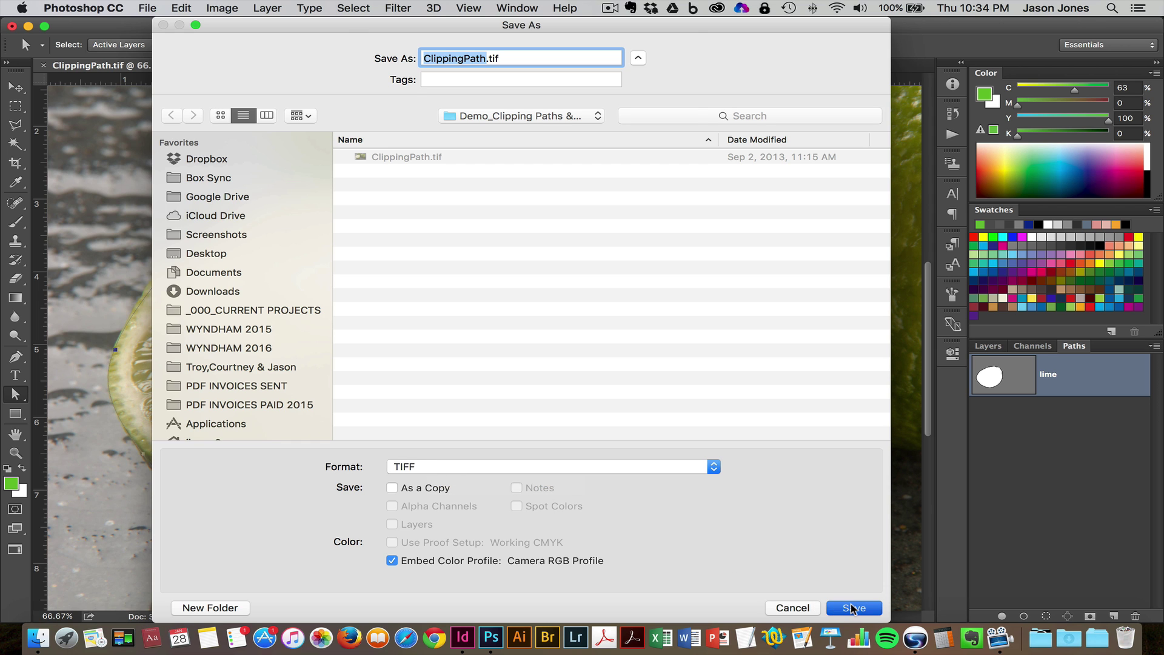
{"action": "left_click", "coordinate": [632, 121]}
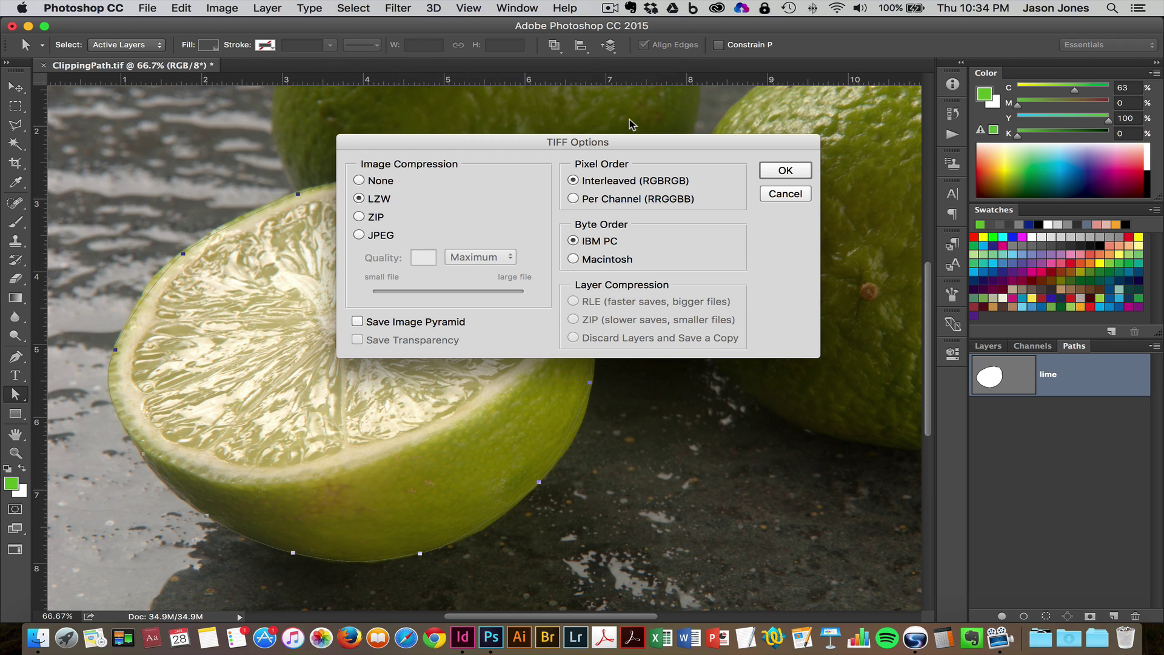
{"action": "left_click", "coordinate": [785, 171]}
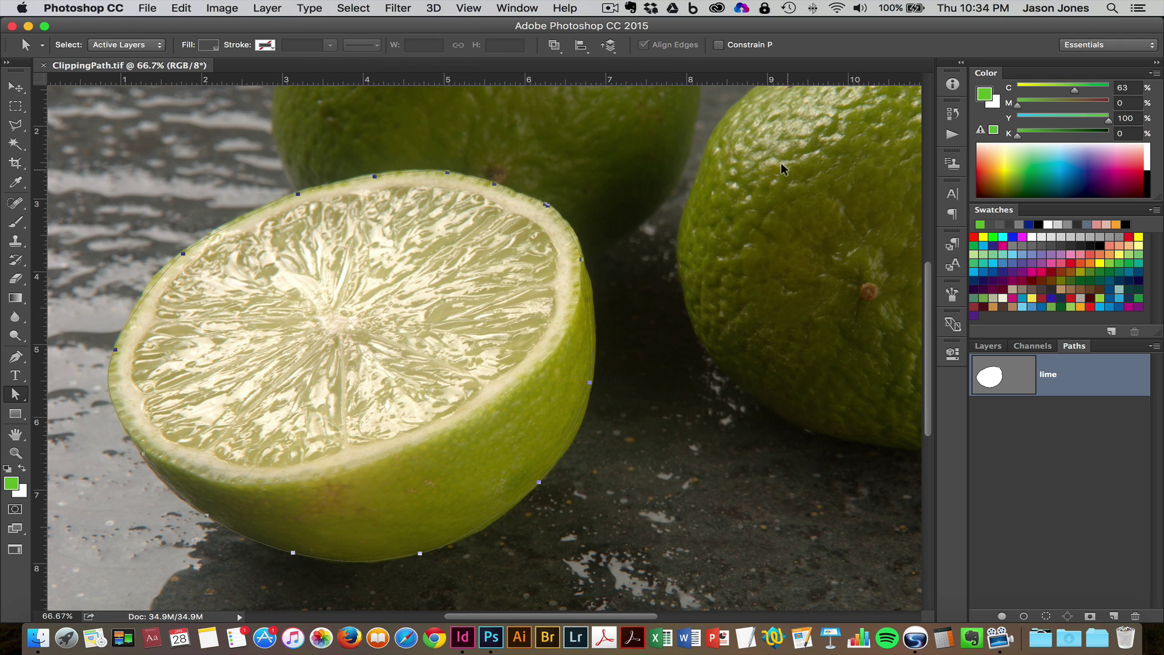
{"action": "key", "text": "super+Tab"}
{"action": "key", "text": "super+Tab"}
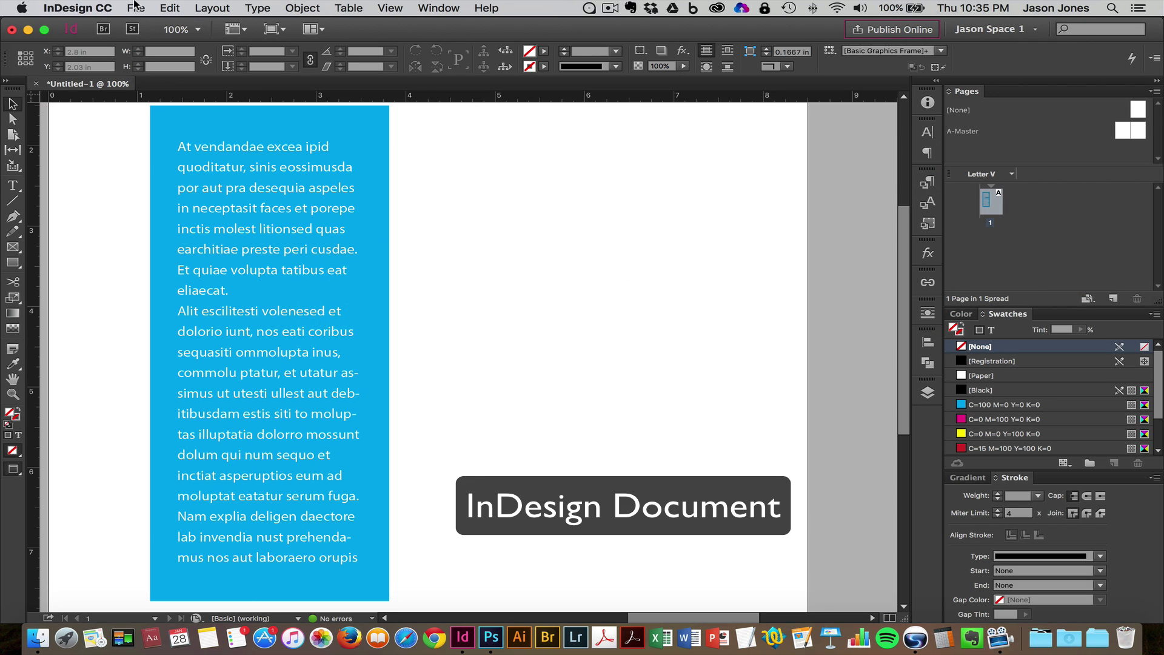
Load ClippingPath.tif with File > Place in the InDesign document
{"action": "left_click", "coordinate": [135, 6]}
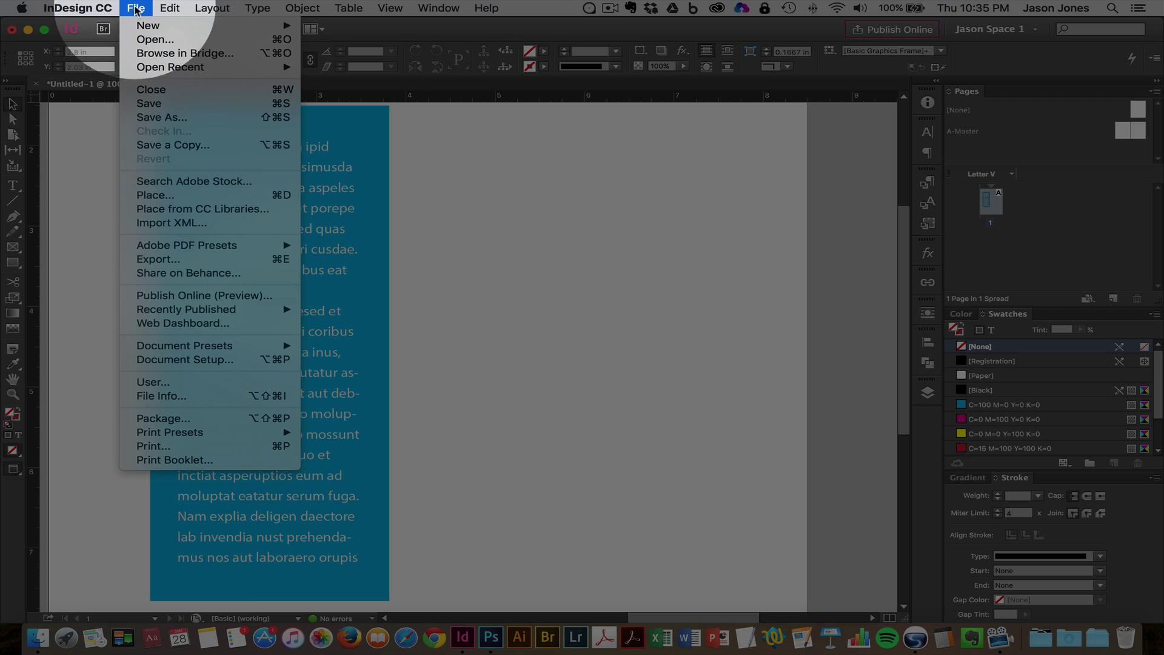
{"action": "left_click", "coordinate": [184, 196]}
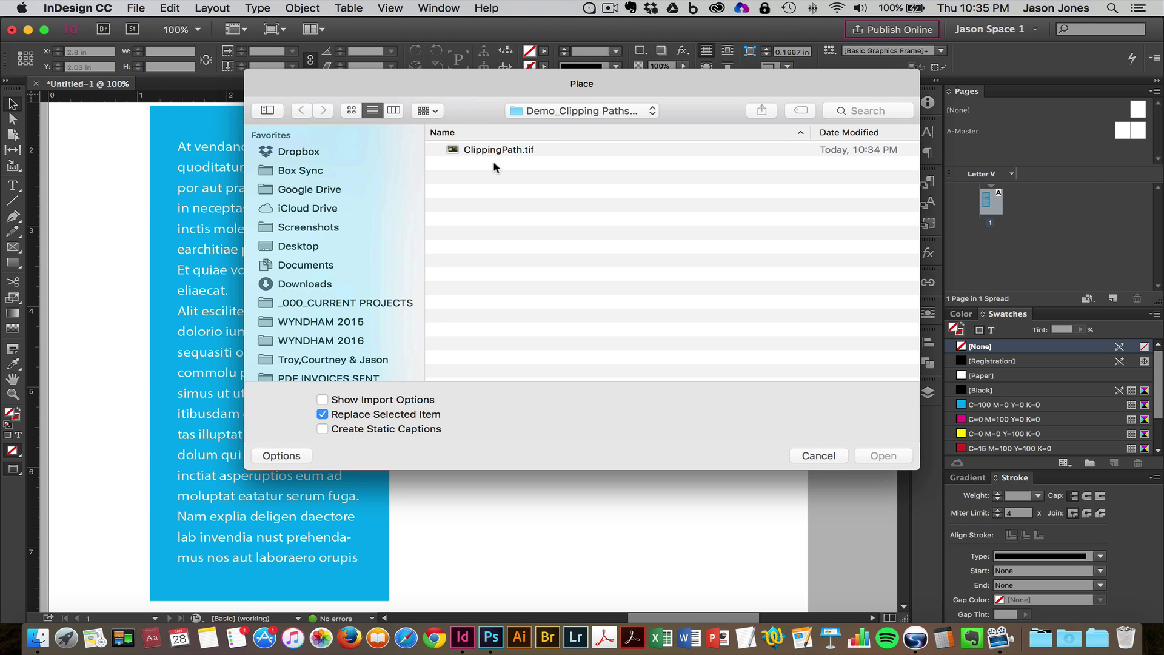
{"action": "left_click", "coordinate": [500, 155]}
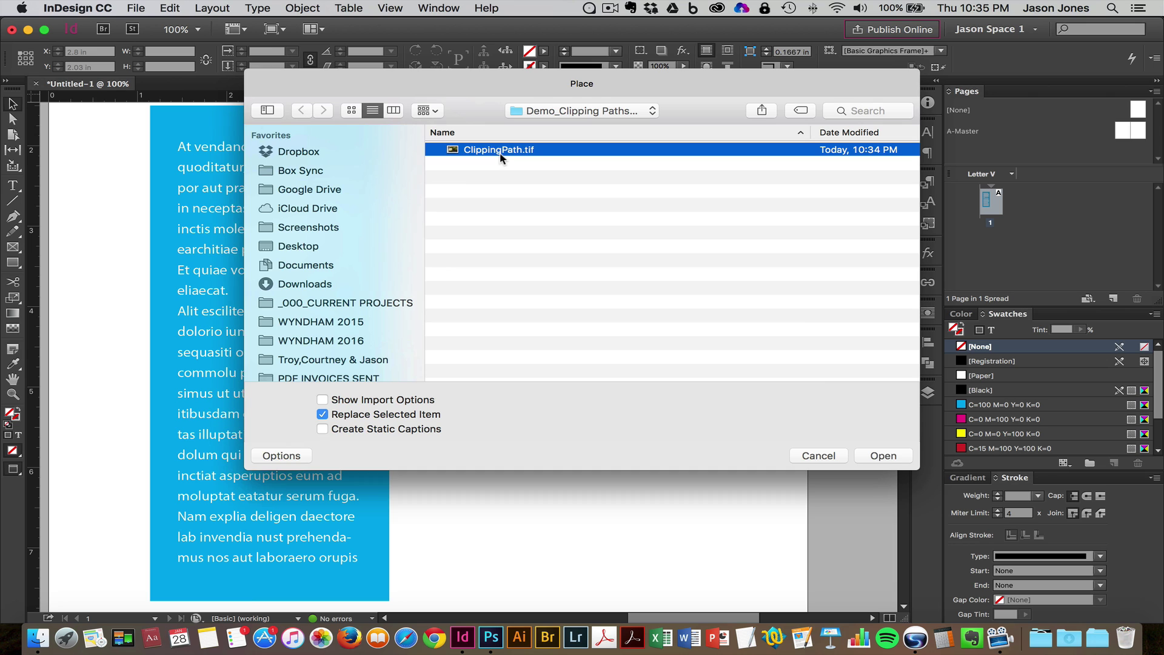
{"action": "left_click", "coordinate": [884, 458]}
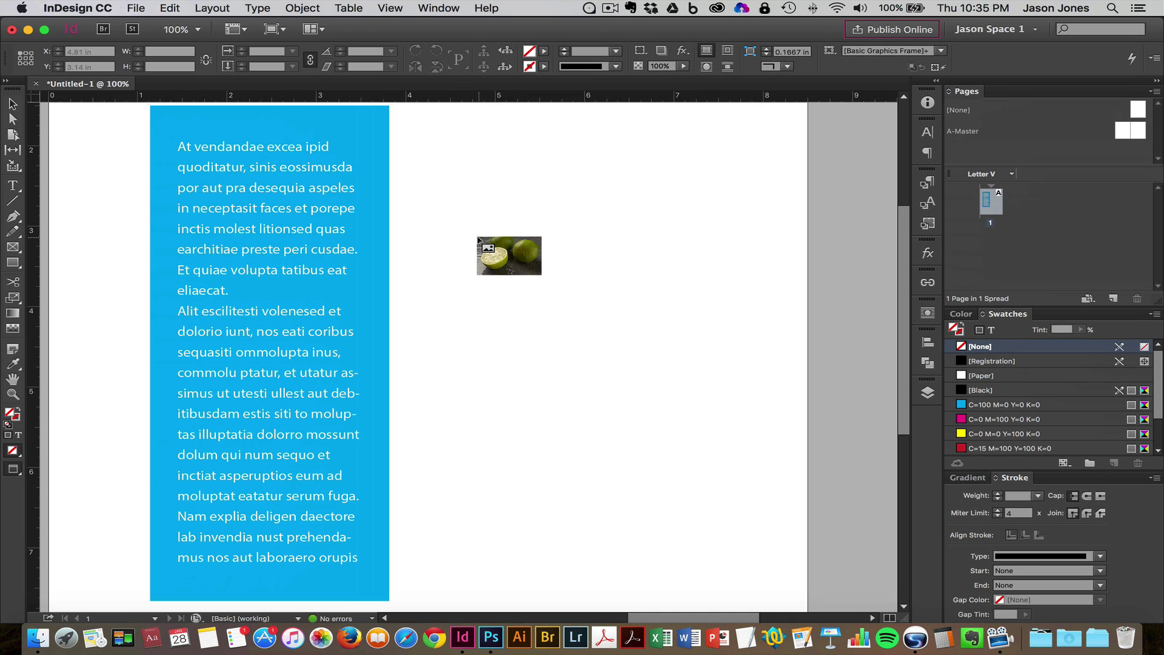
Place the lime image on the page and move it over the blue text box's right edge
{"action": "left_click_drag", "start_coordinate": [419, 224], "coordinate": [729, 425]}
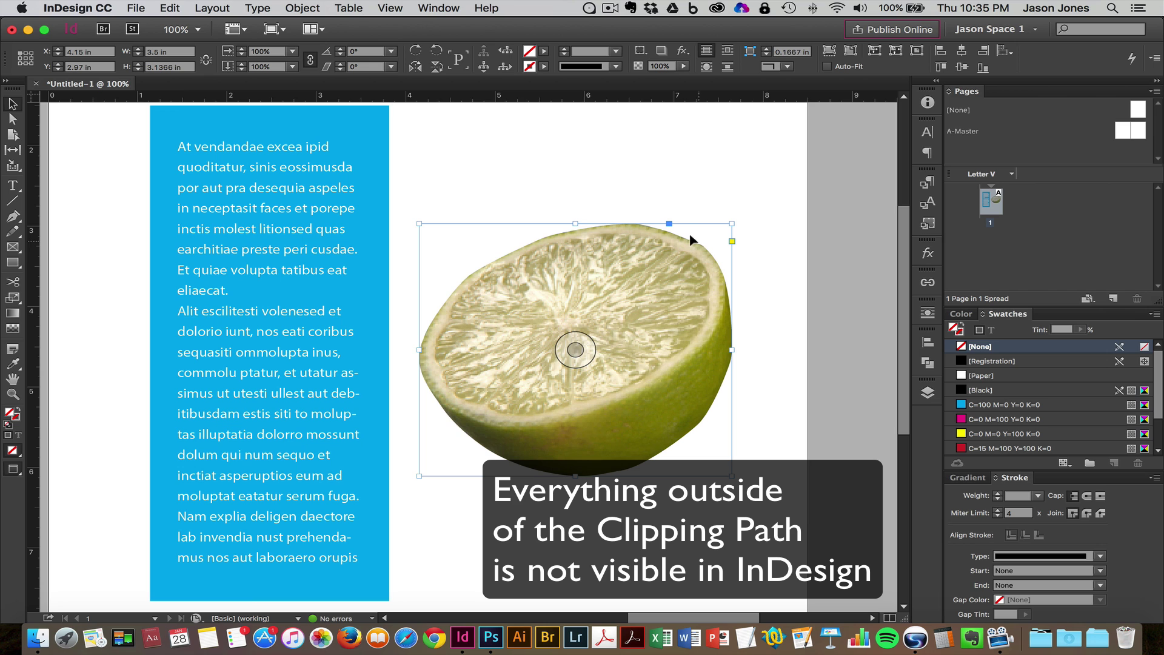
{"action": "left_click_drag", "start_coordinate": [685, 263], "coordinate": [550, 301]}
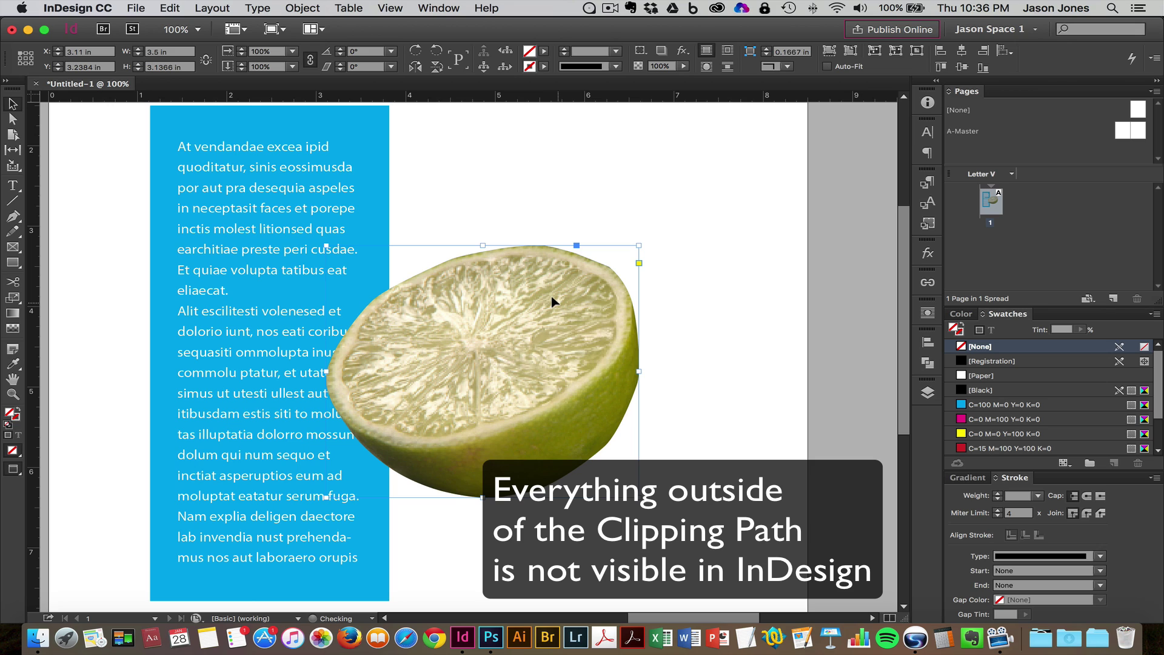
Drag the top anchor of the lime's clipping path with the Direct Selection tool
{"action": "left_click", "coordinate": [12, 120]}
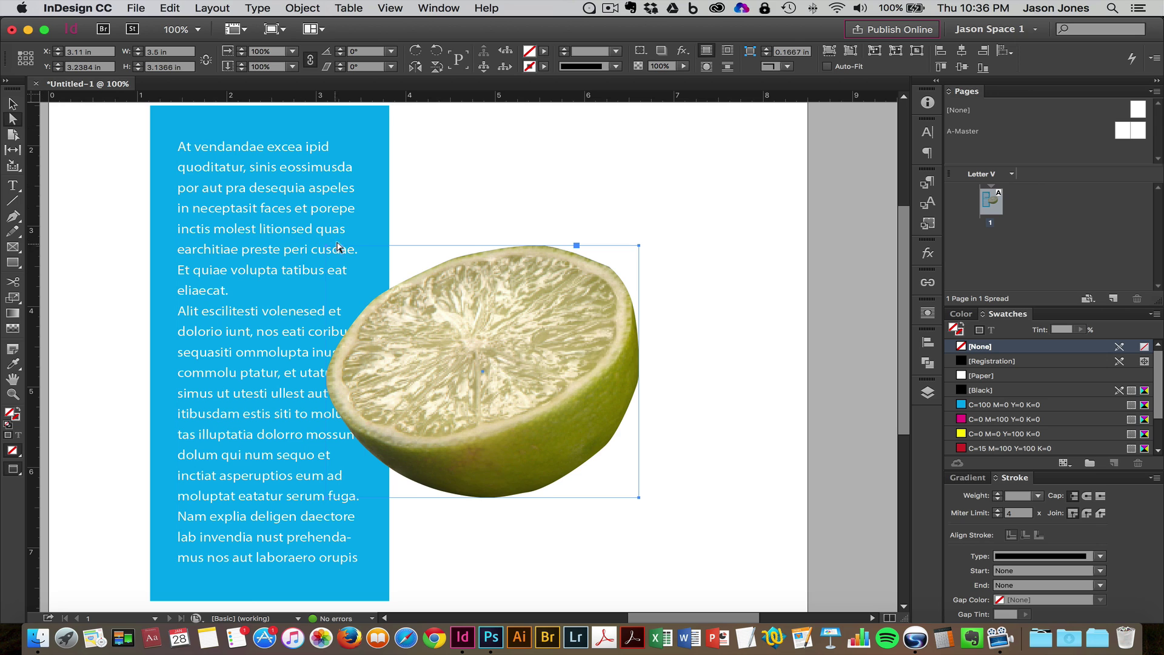
{"action": "left_click", "coordinate": [405, 276]}
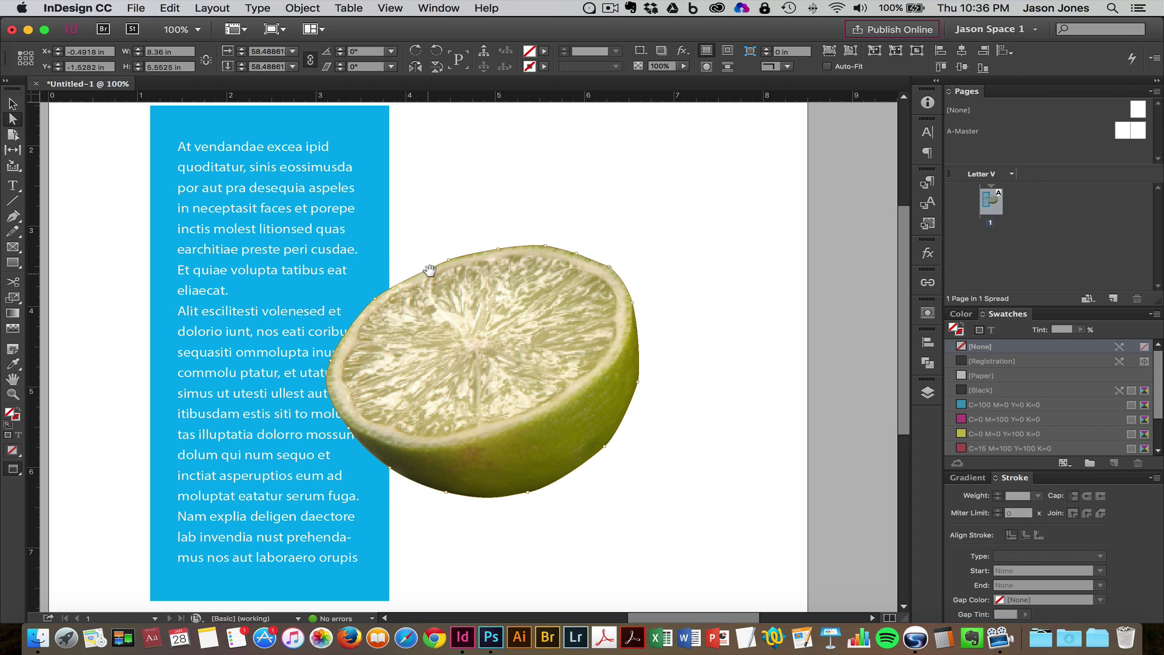
{"action": "left_click_drag", "start_coordinate": [442, 255], "coordinate": [438, 248]}
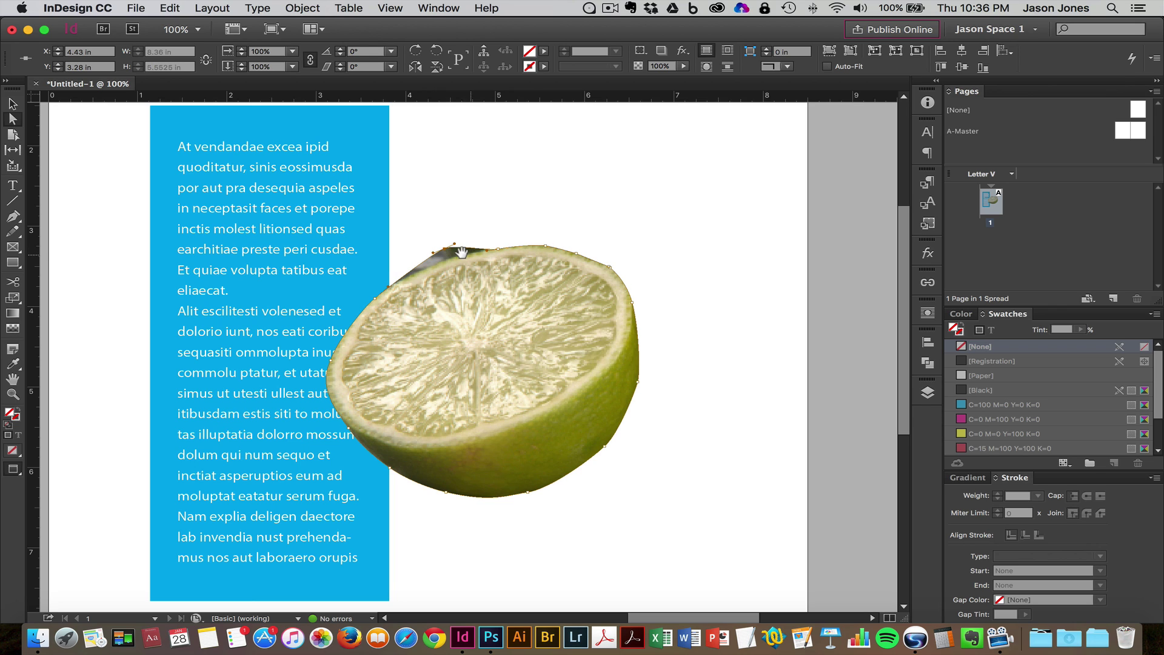
{"action": "left_click_drag", "start_coordinate": [444, 248], "coordinate": [446, 263]}
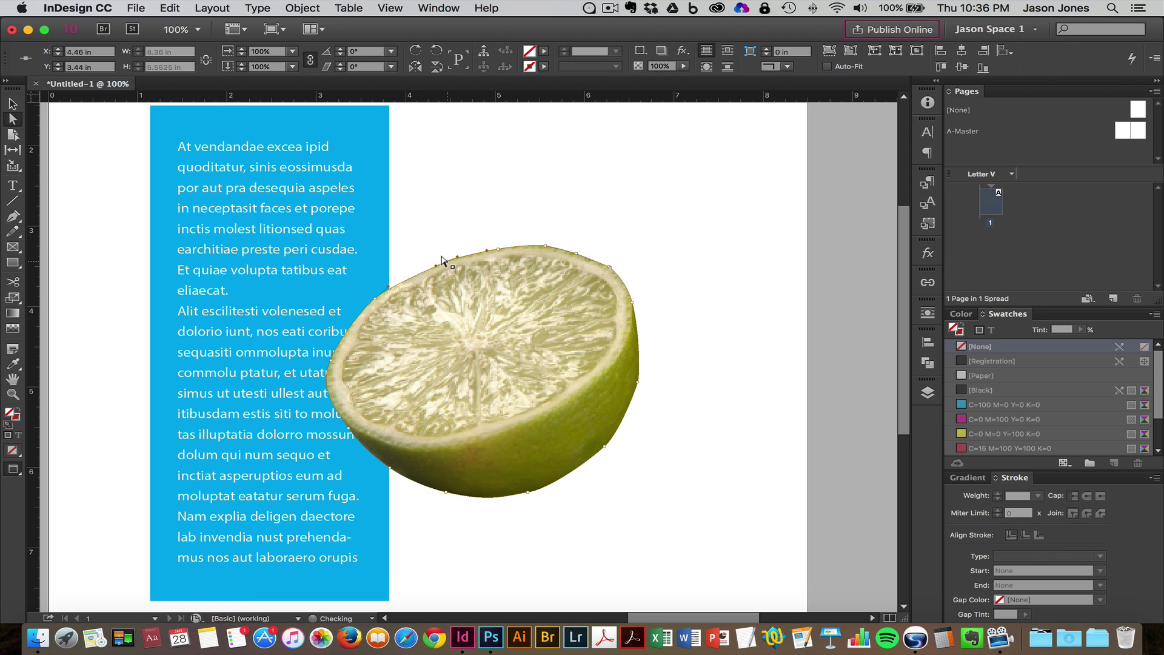